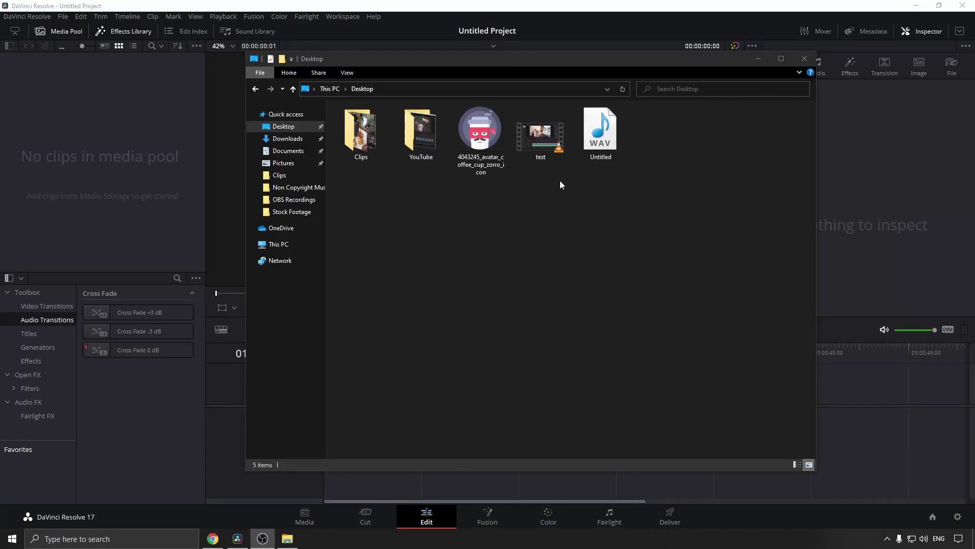
Confirm in Properties that Desktop 'test' is an AVI video (5.18 MB, 1:43), then try dragging it
left_click(544, 138)
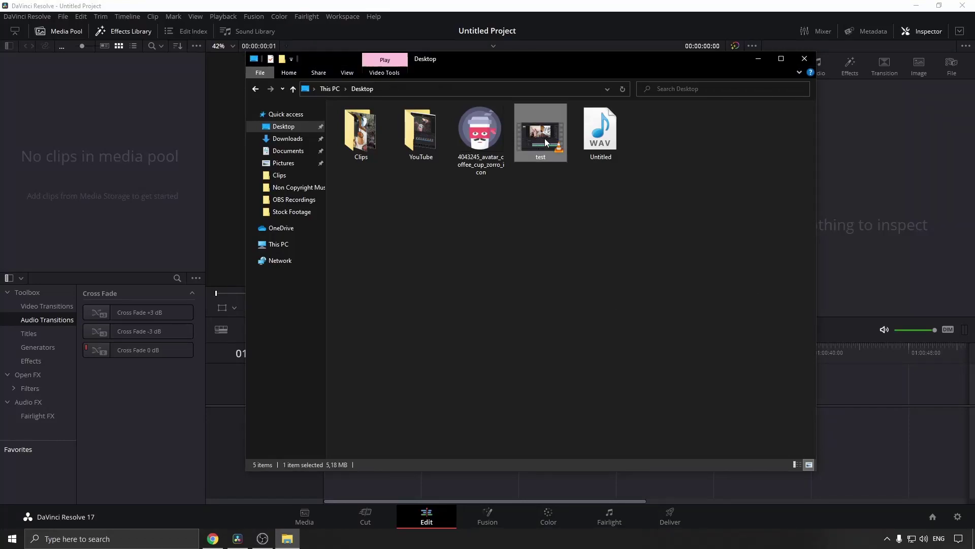
right_click(545, 138)
left_click(580, 398)
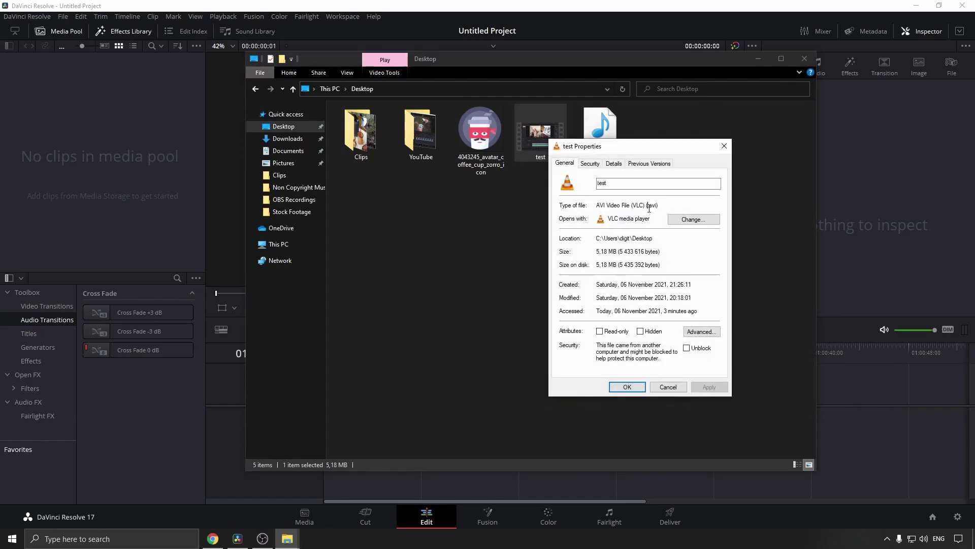
left_click(724, 146)
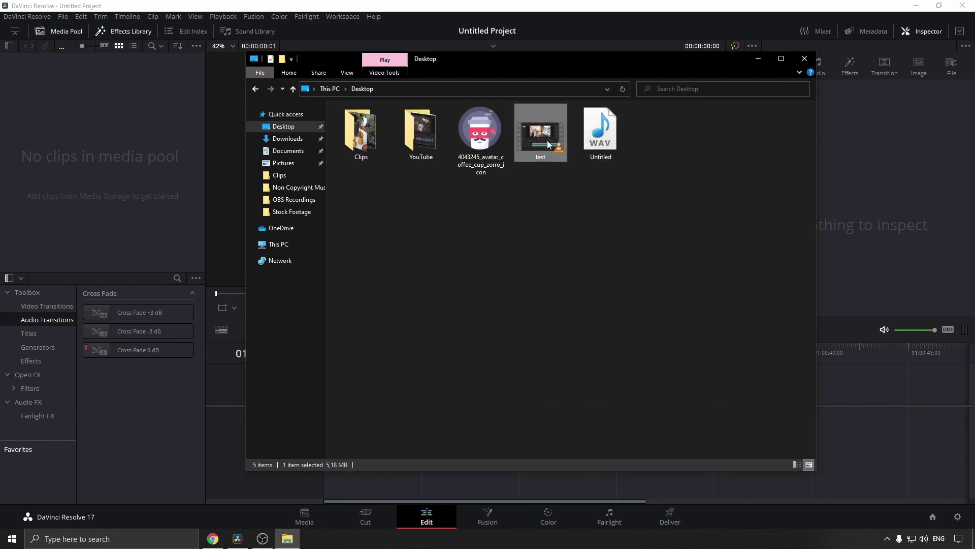
left_click_drag(547, 145, 107, 140)
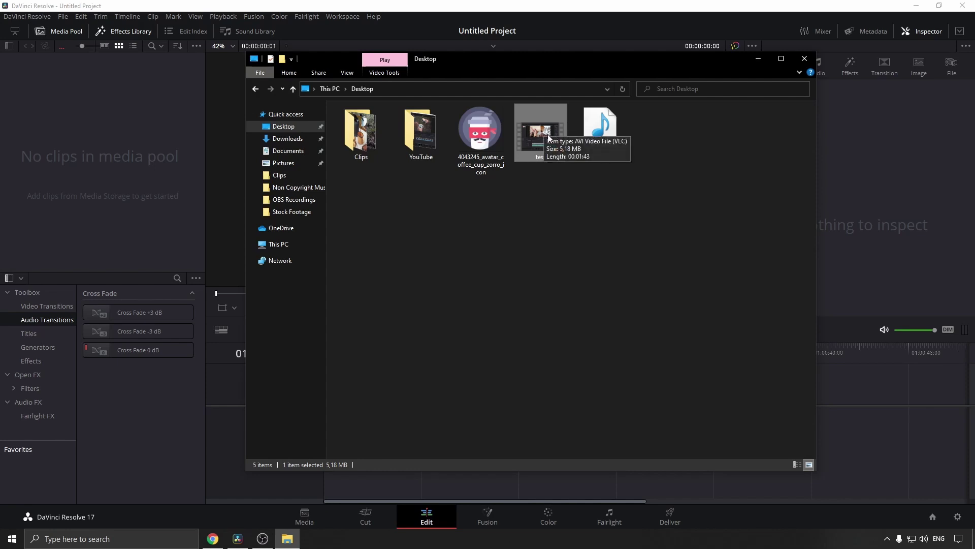
Upload test.avi from the Desktop to CloudConvert and choose MP4 as the output format
left_click(216, 540)
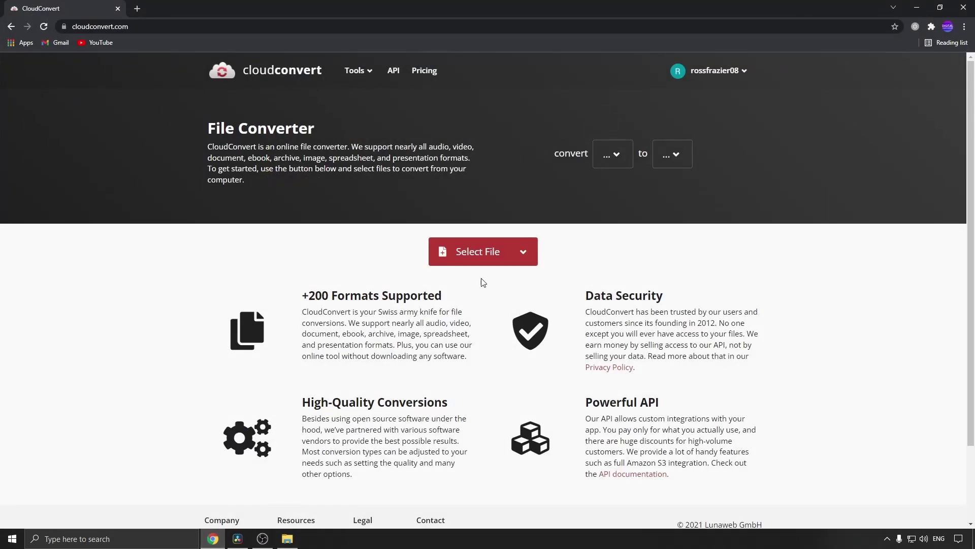
left_click(485, 260)
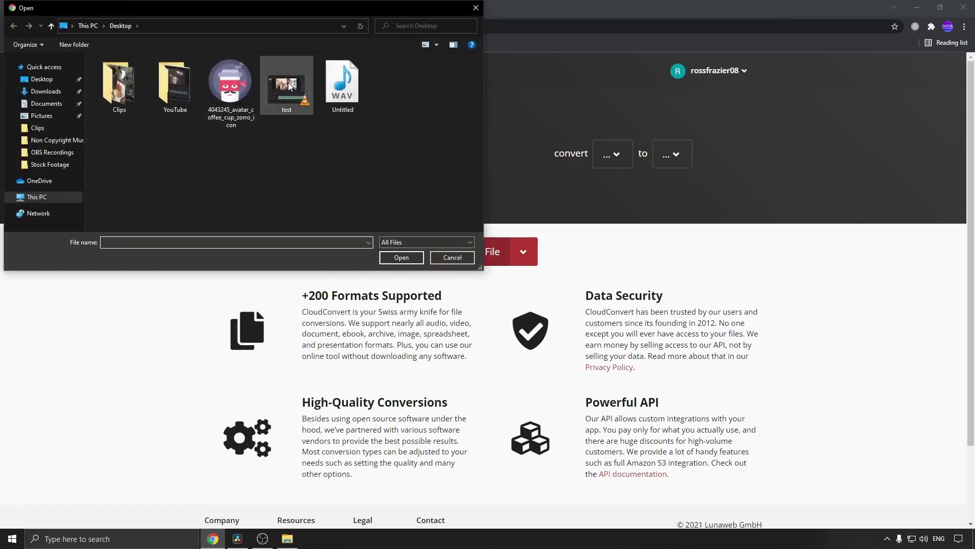
left_click(287, 86)
left_click(405, 259)
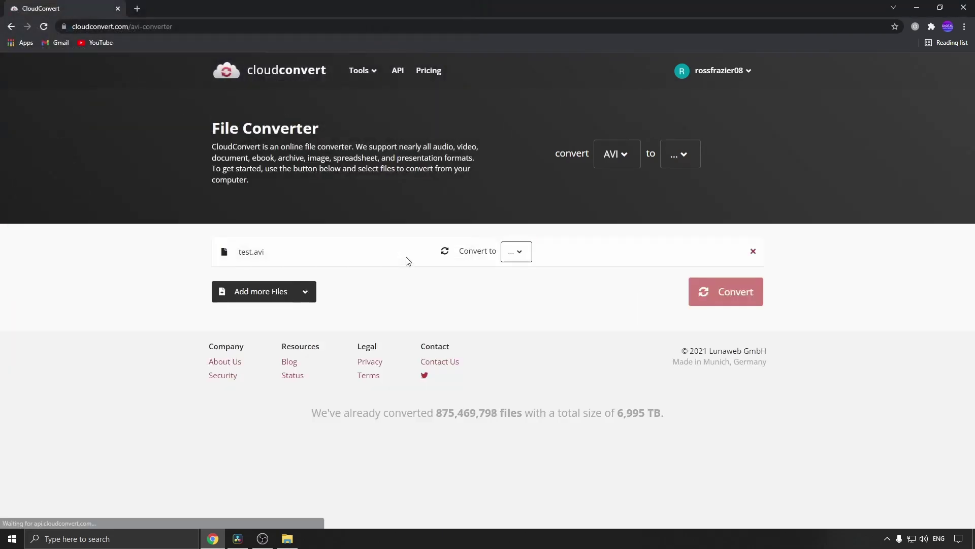
left_click(521, 242)
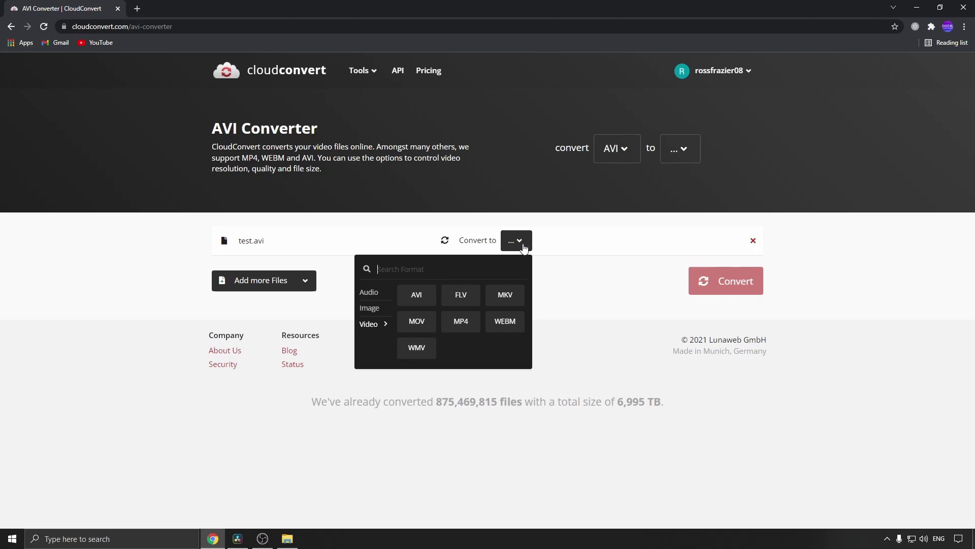
left_click(462, 321)
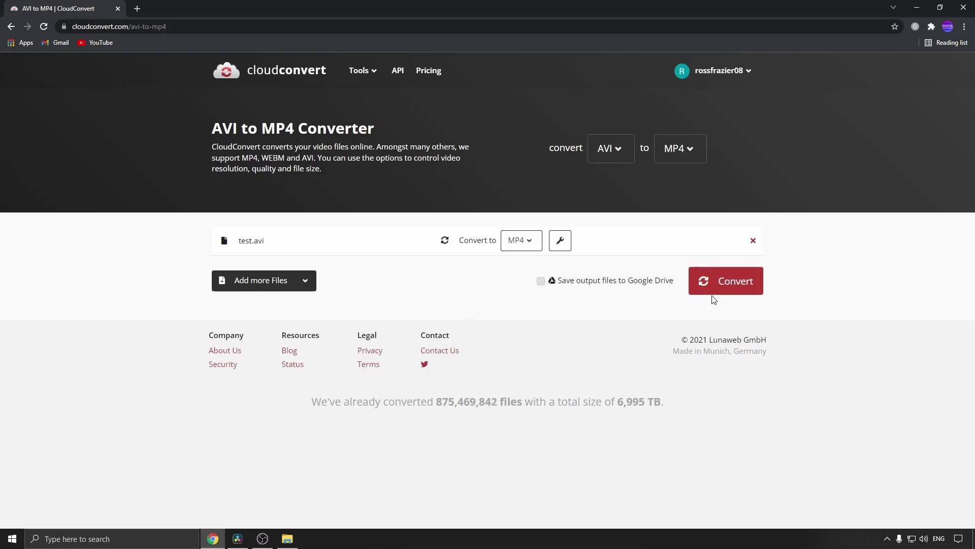
Convert test.avi to MP4 and download the resulting test.mp4
left_click(735, 282)
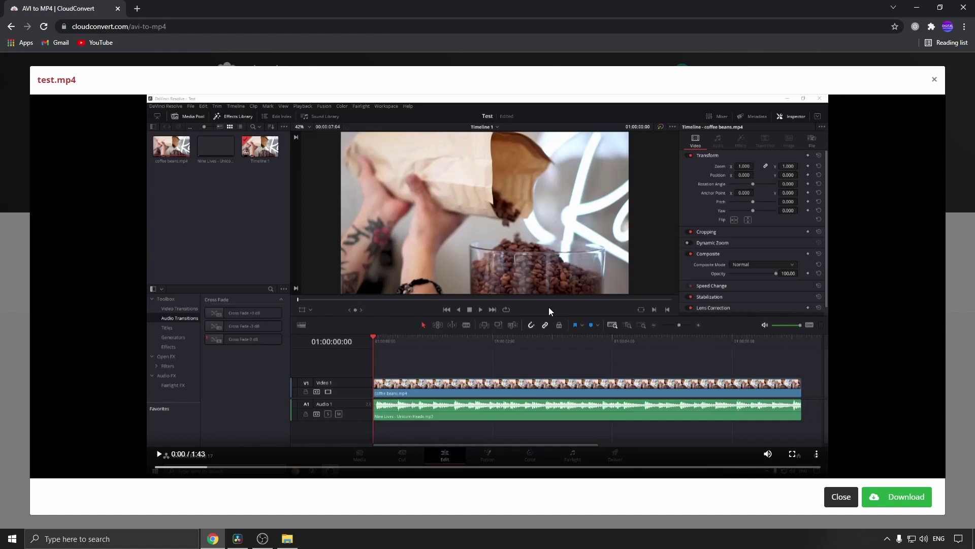
left_click(899, 499)
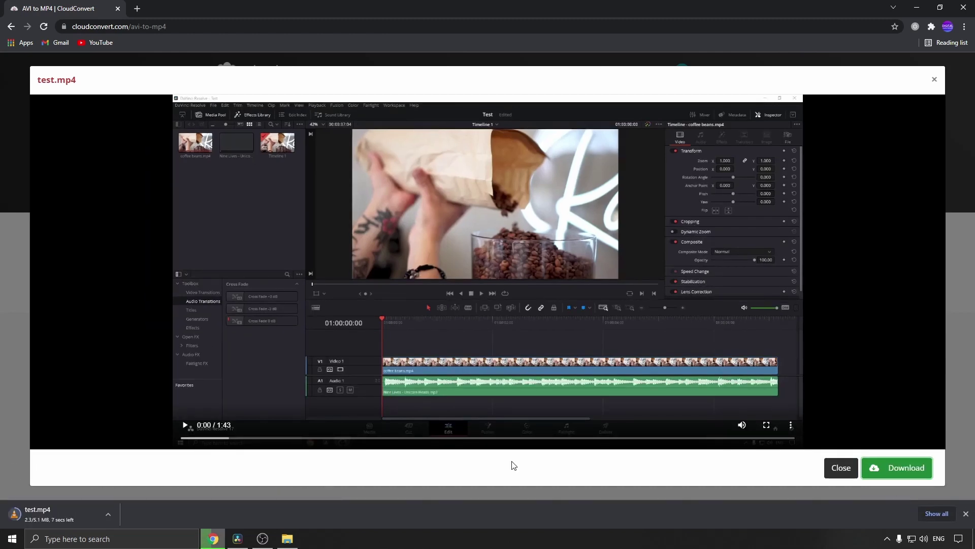
Clear the windows and open Downloads in a new Explorer window, showing test.mp4 (5.13 MB)
left_click(916, 7)
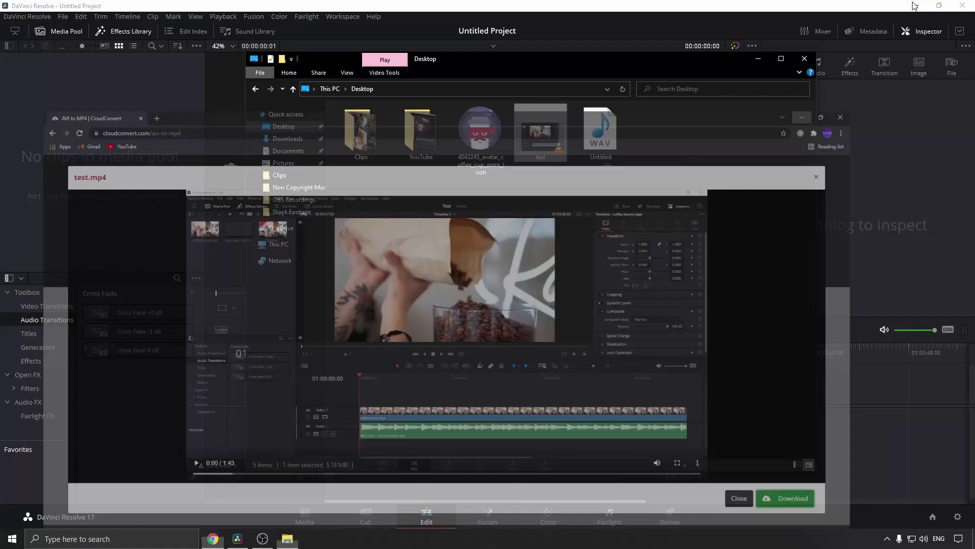
left_click(803, 58)
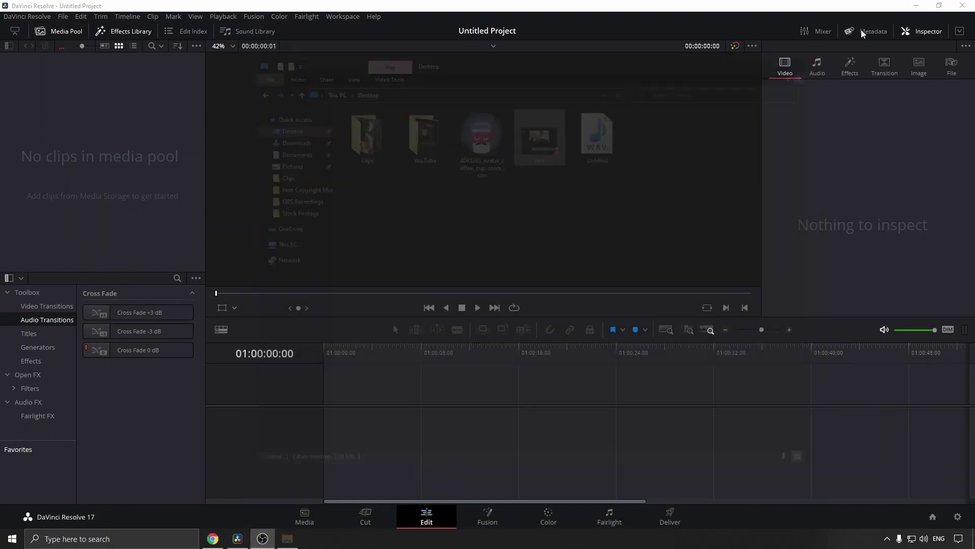
left_click(915, 6)
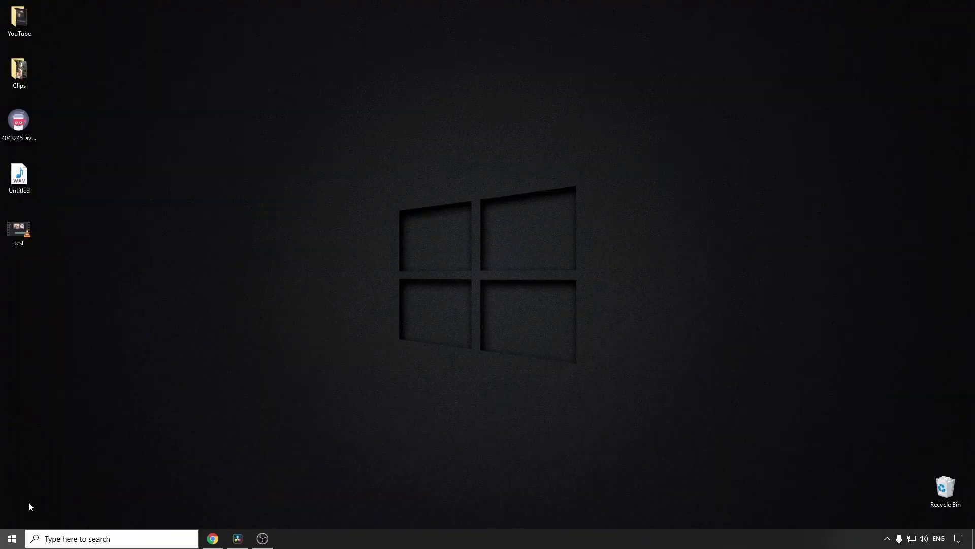
key("super")
key("super+e")
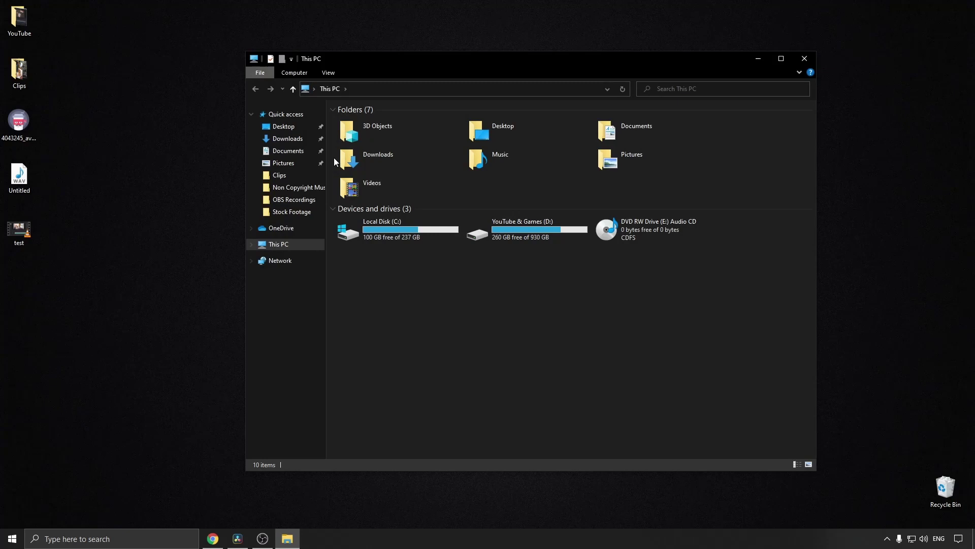
left_click(292, 141)
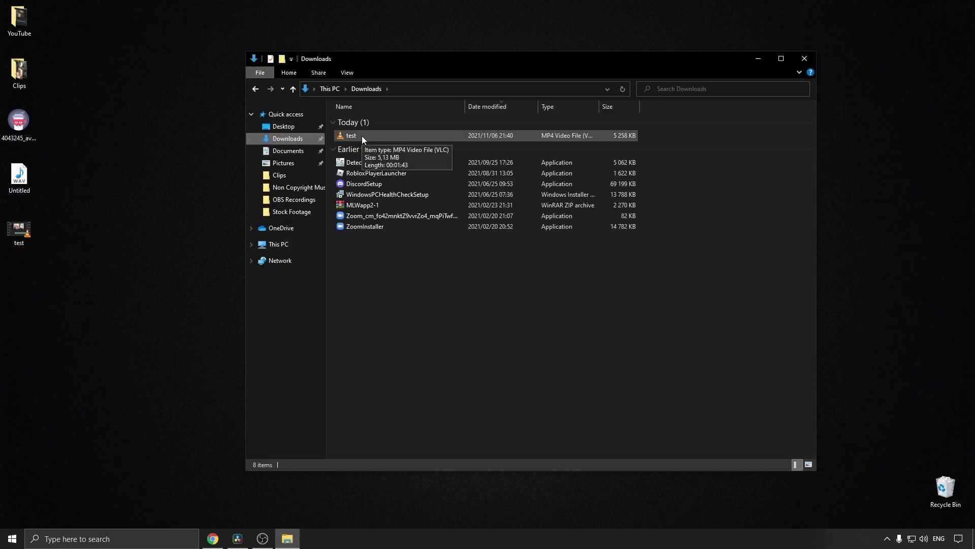
Drag test.mp4 from Downloads into Resolve's Media Pool and answer the frame rate prompt
left_click(238, 538)
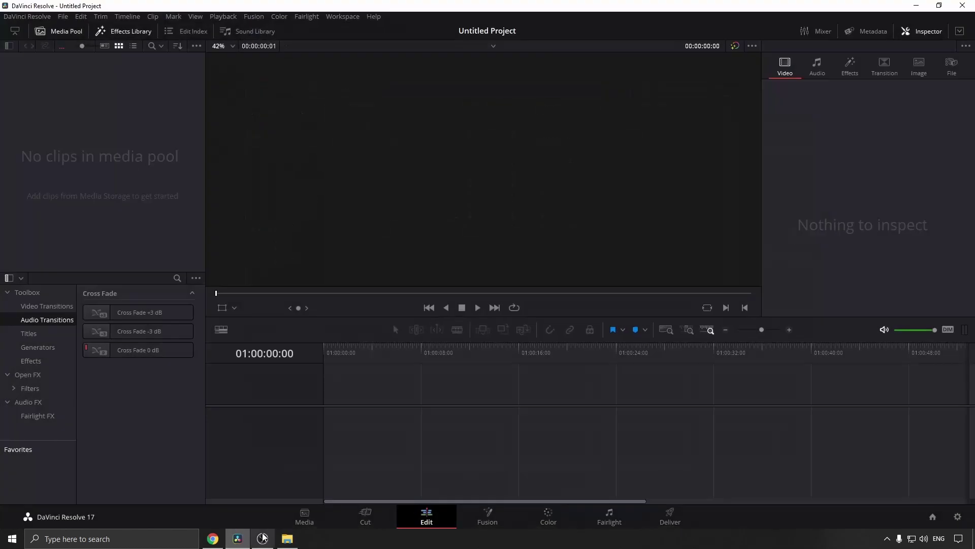
left_click(287, 539)
left_click_drag(376, 137, 114, 133)
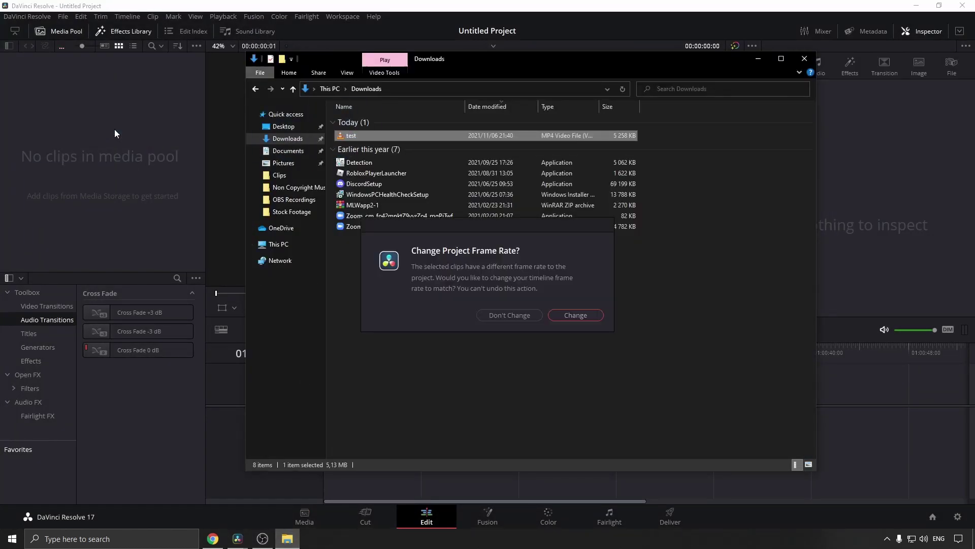
left_click(591, 317)
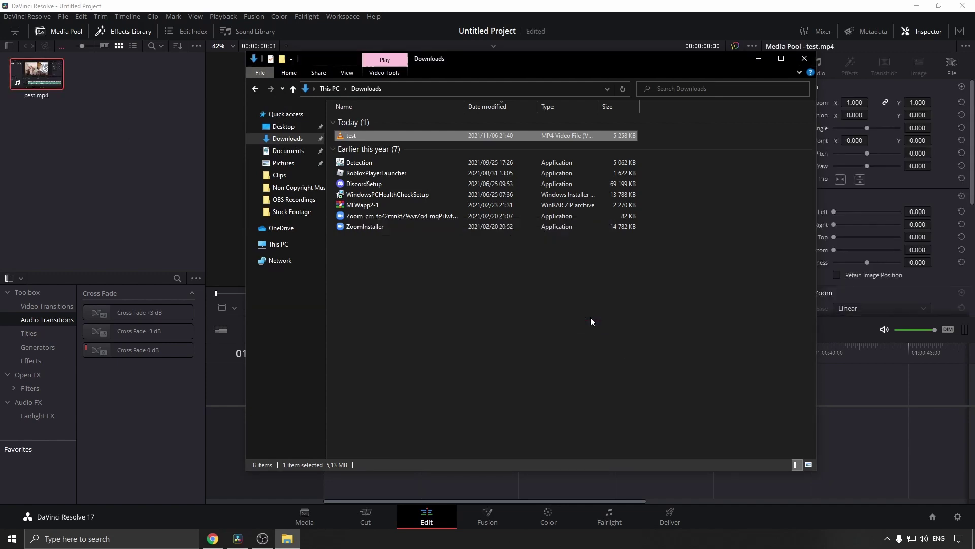